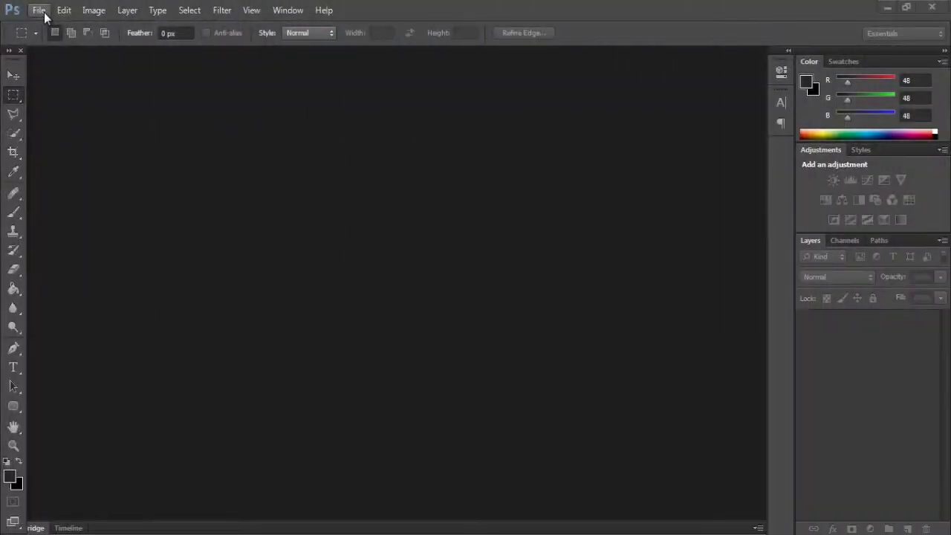
Step: Launch Image Processor and set the RAW folder on drive E as the source folder
left_click(44, 12)
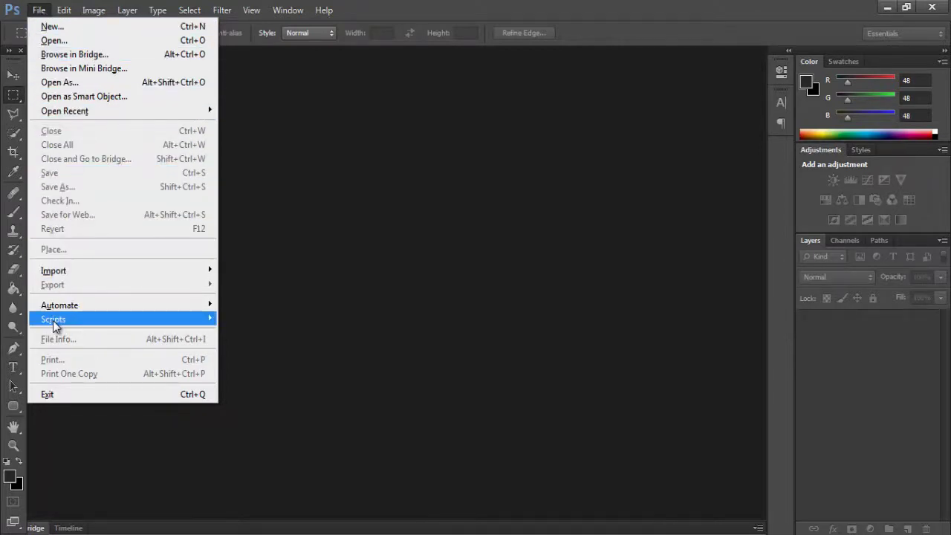
mouse_move(53, 319)
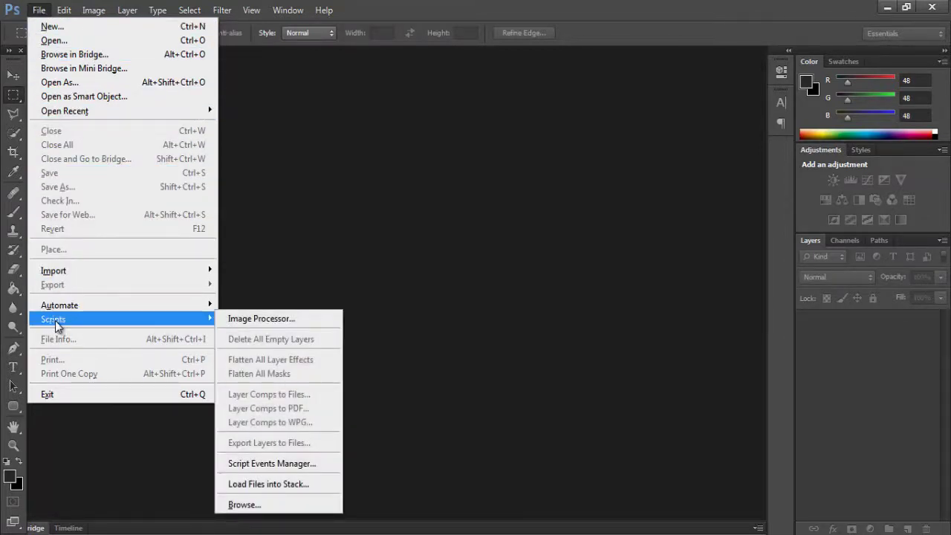
left_click(254, 320)
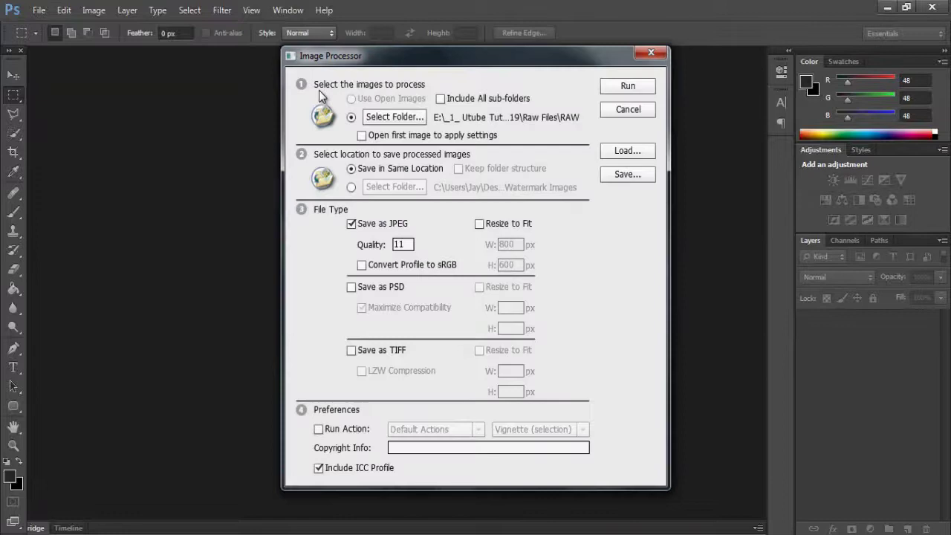
left_click(378, 119)
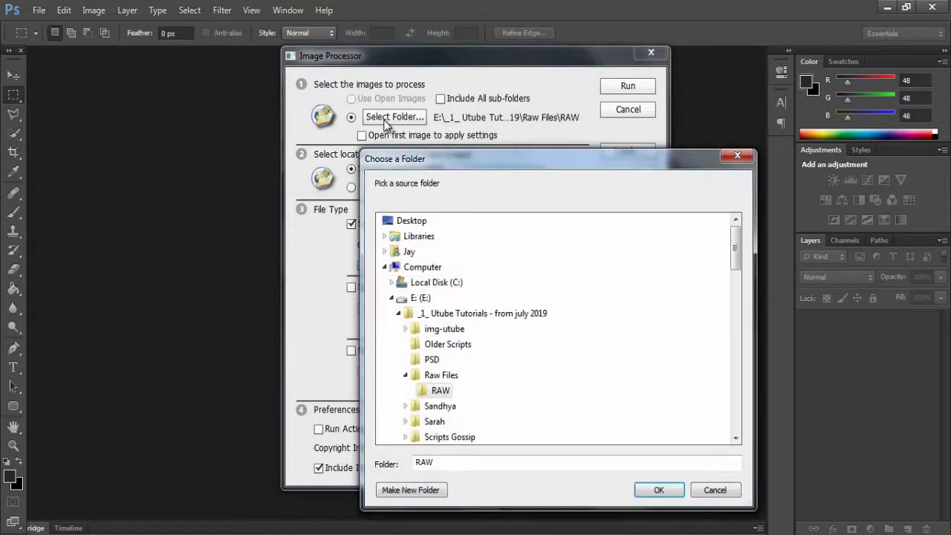
left_click(421, 298)
left_click(441, 391)
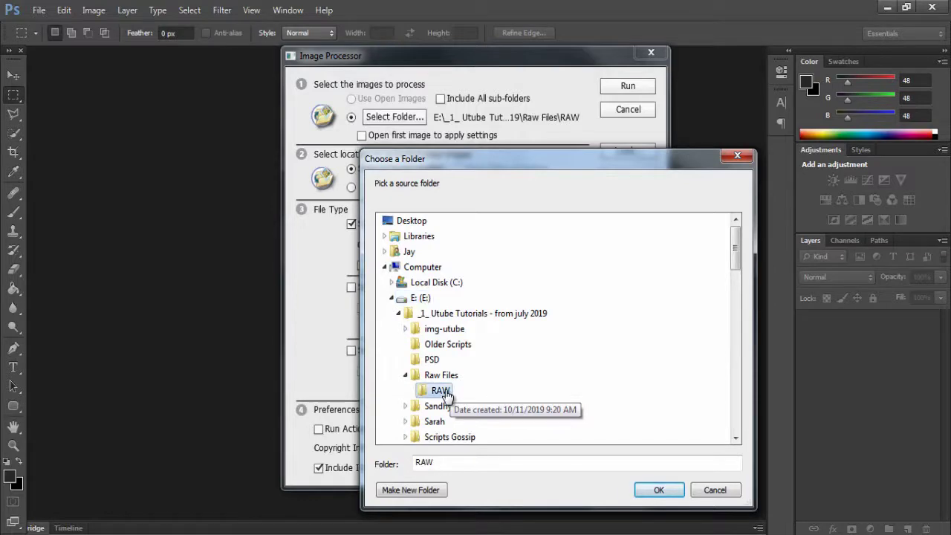
left_click(659, 495)
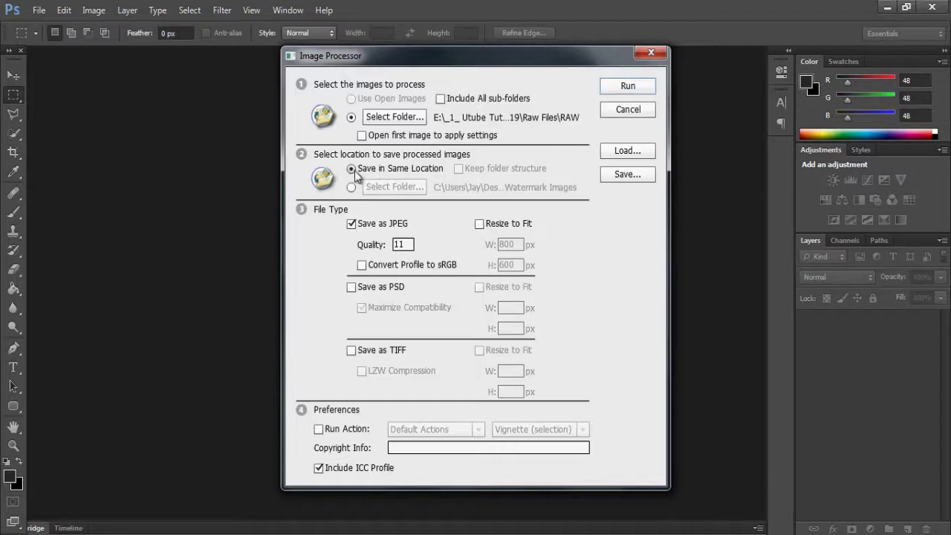
left_click(352, 187)
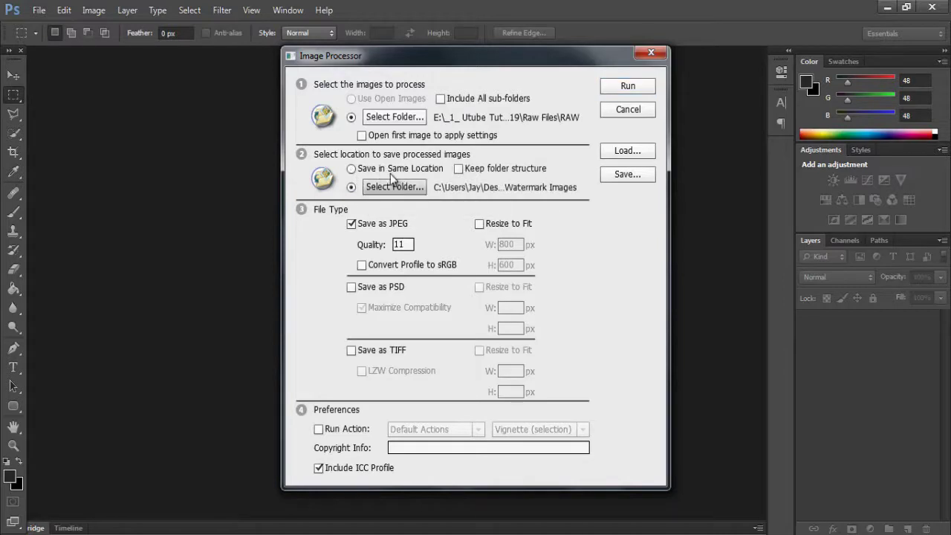
left_click(381, 170)
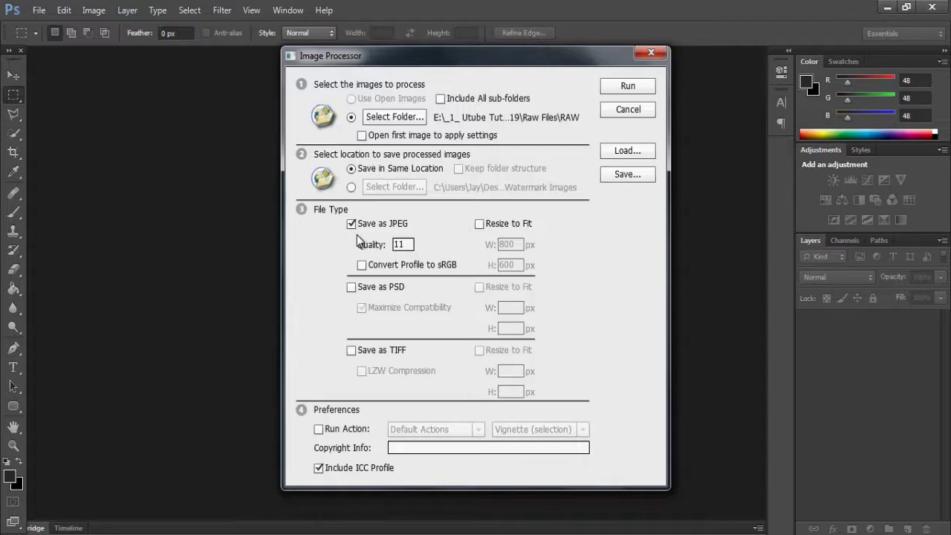
Step: Set JPEG quality to 12, leaving Convert Profile to sRGB unchecked
double_click(399, 245)
type("10")
left_click(361, 269)
left_click(363, 268)
Step: Enable Resize to Fit with width 700 and height 500 pixels
left_click(480, 223)
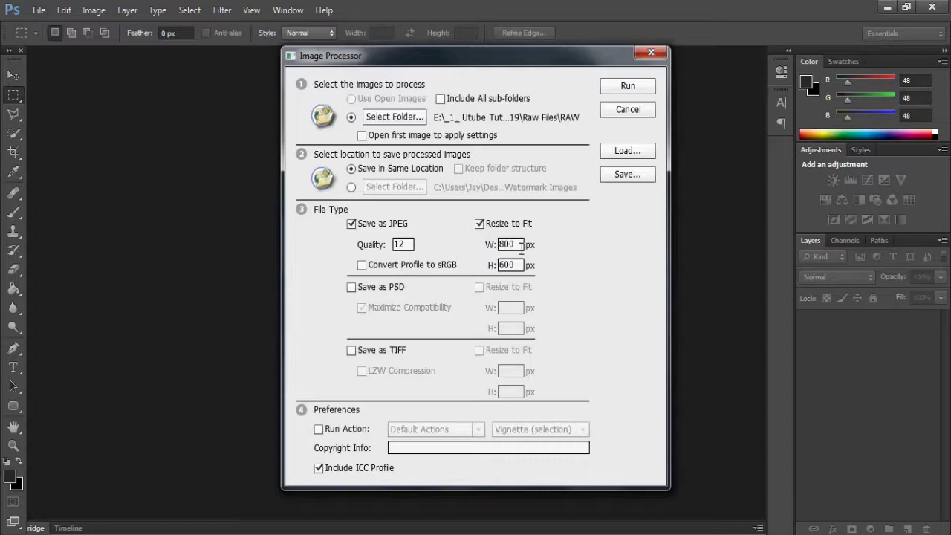
double_click(522, 244)
type("70")
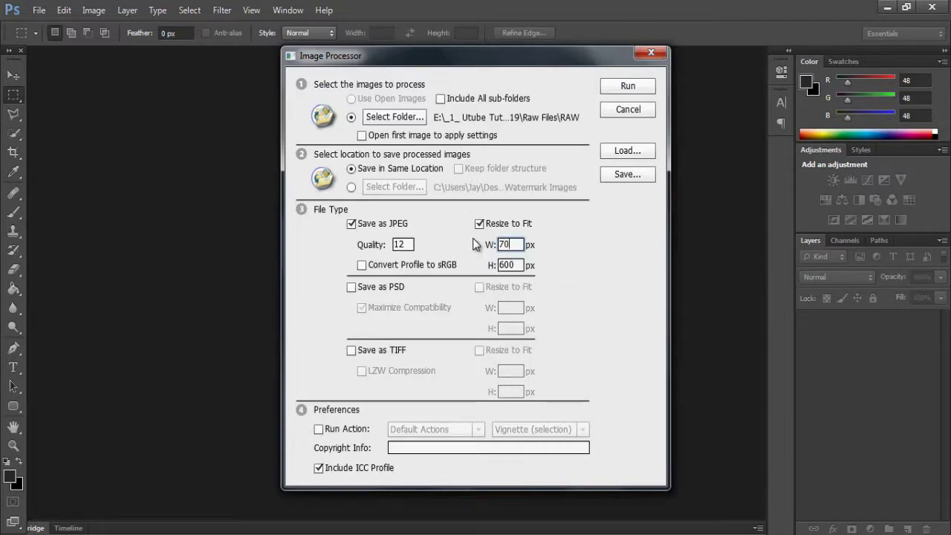
type("0")
key("Tab")
type("5")
Step: Disable Resize to Fit and leave Save as PSD and TIFF unchecked, keeping JPEG only
left_click(479, 225)
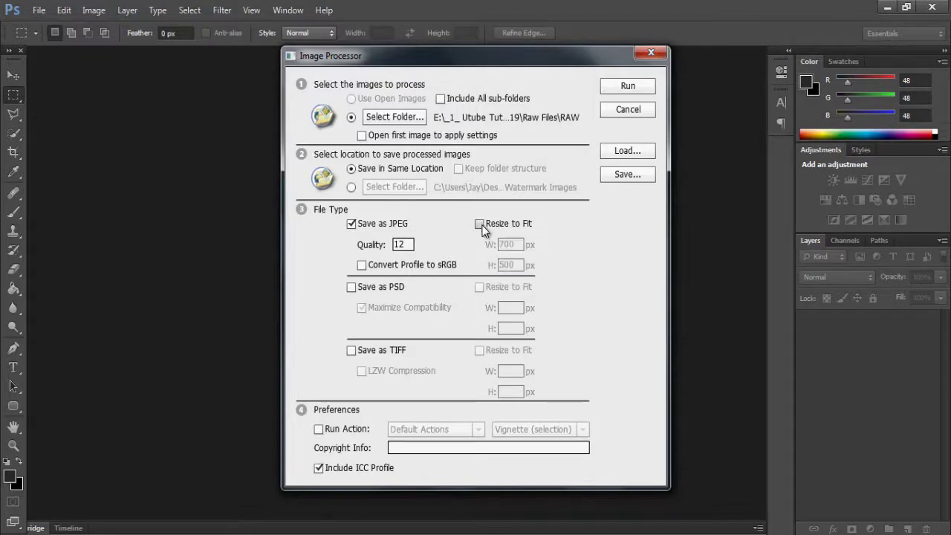
left_click(351, 288)
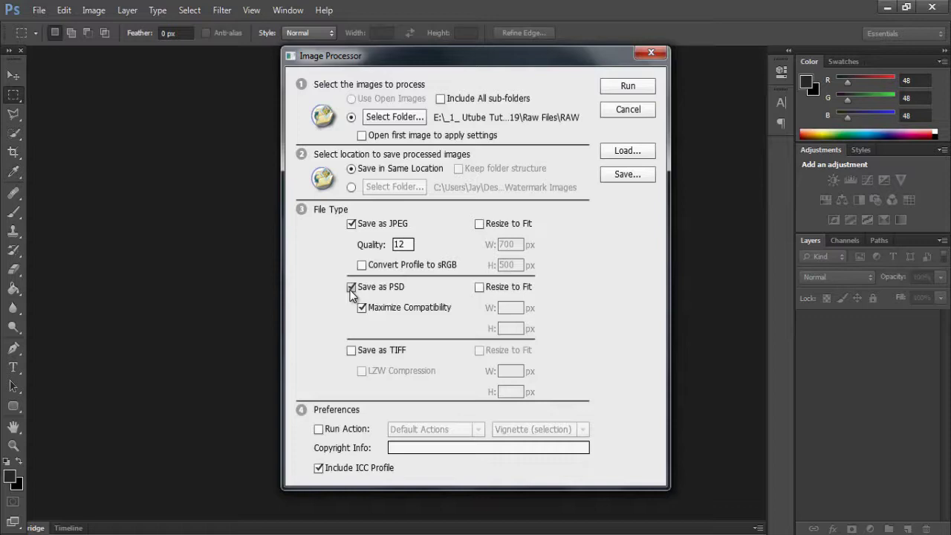
left_click(354, 353)
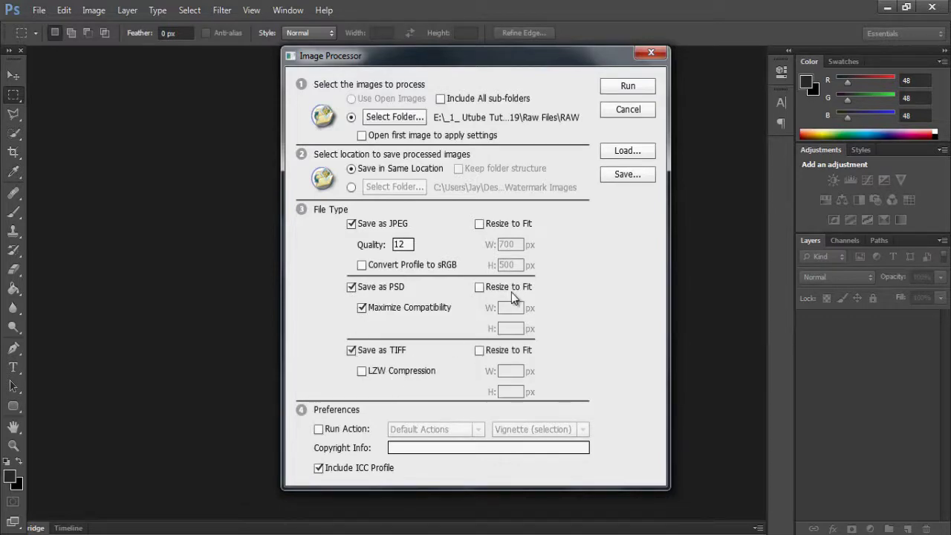
left_click(351, 287)
left_click(353, 349)
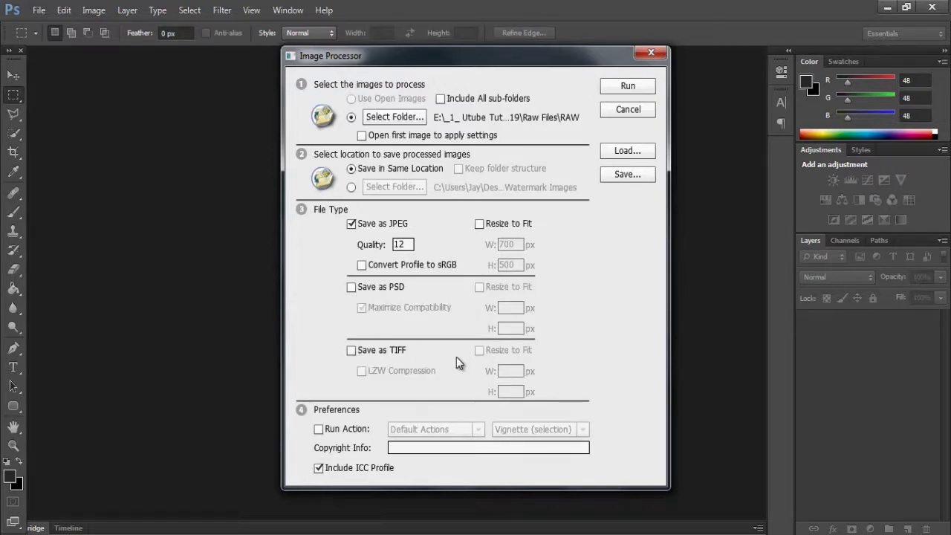
left_click(319, 430)
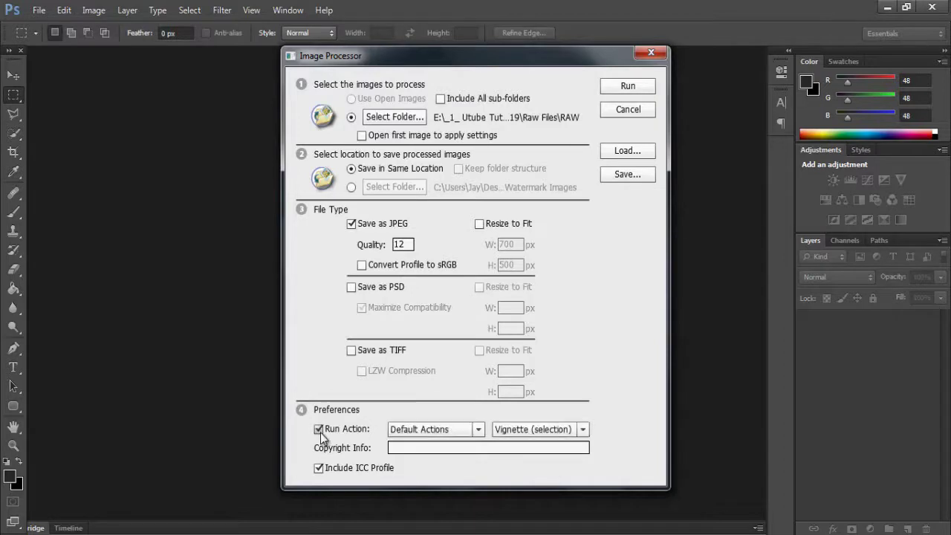
left_click(475, 429)
left_click(524, 431)
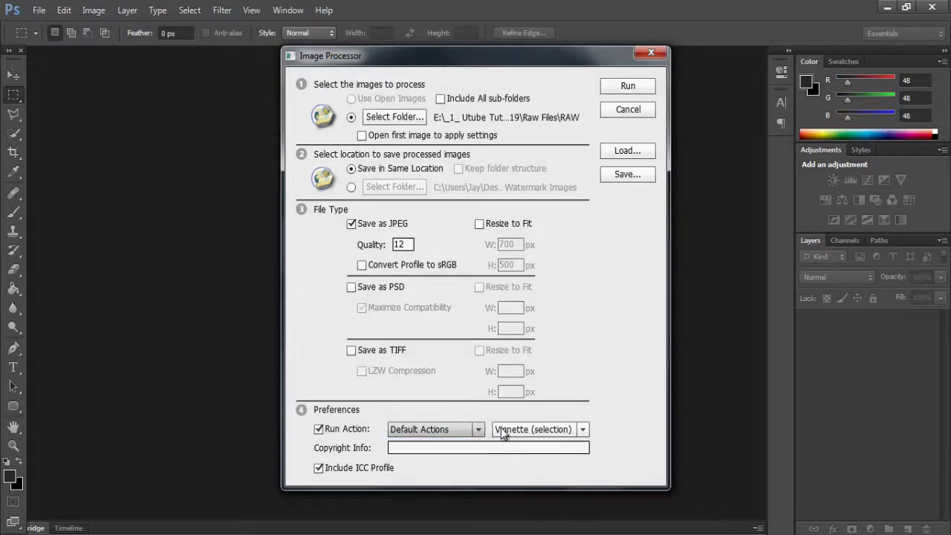
left_click(584, 430)
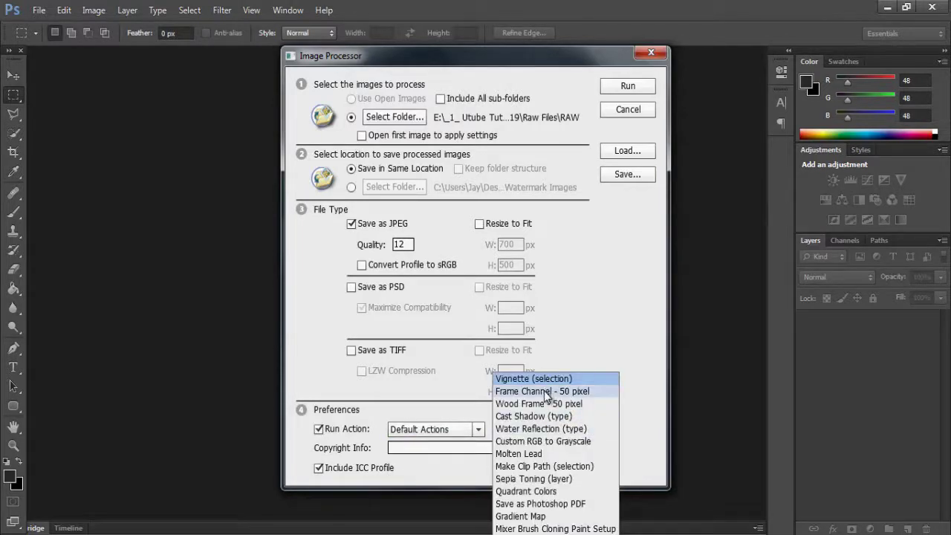
left_click(631, 412)
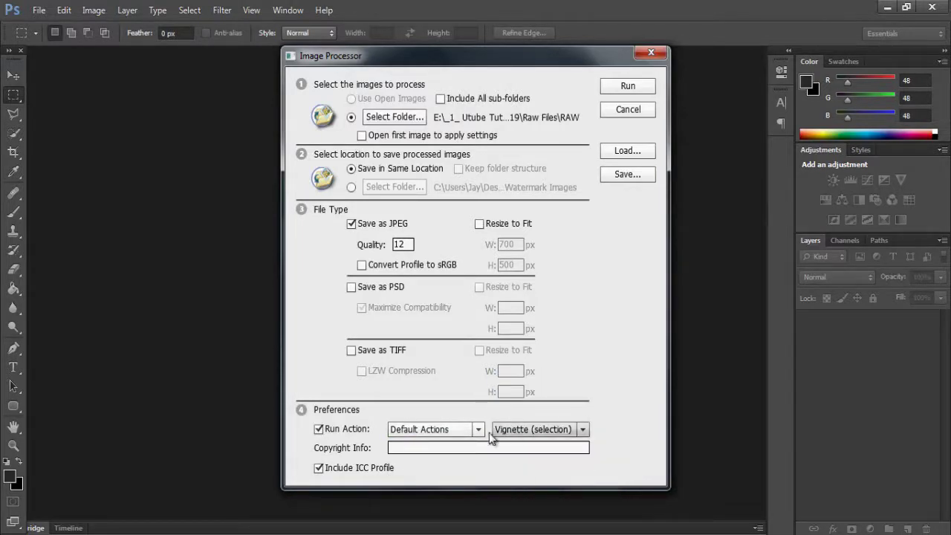
left_click(319, 430)
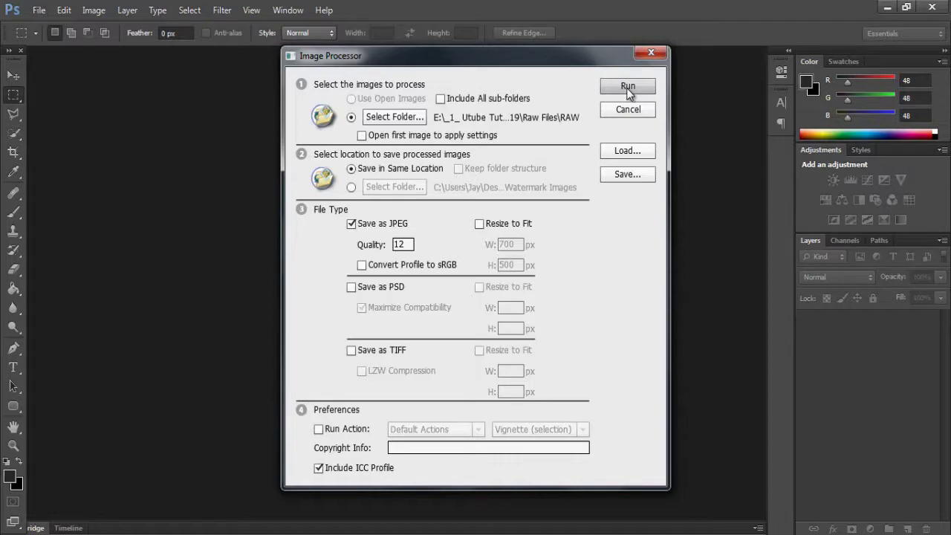
Step: Run Image Processor to convert the RAW files into a JPEG subfolder
left_click(626, 88)
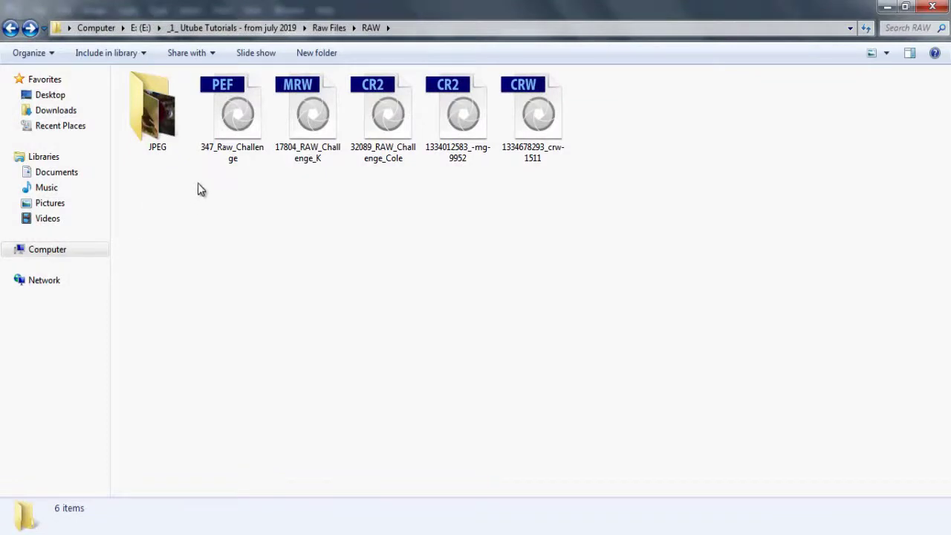
Step: Open the JPEG output folder and preview 347_Raw_Challenge in Windows Photo Viewer
mouse_move(597, 173)
left_mouse_down()
mouse_move(254, 162)
mouse_move(225, 137)
left_mouse_up()
left_click(251, 242)
left_click(152, 132)
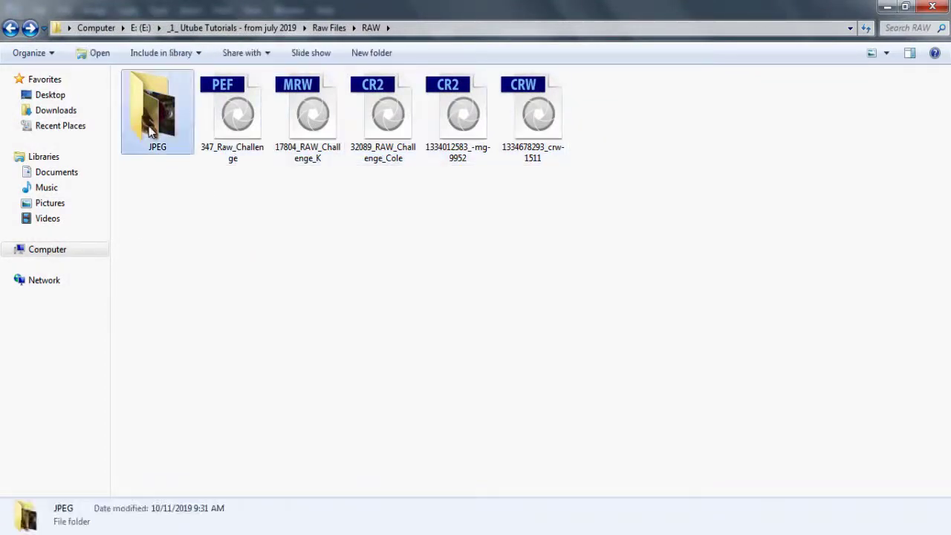
double_click(152, 133)
right_click(154, 117)
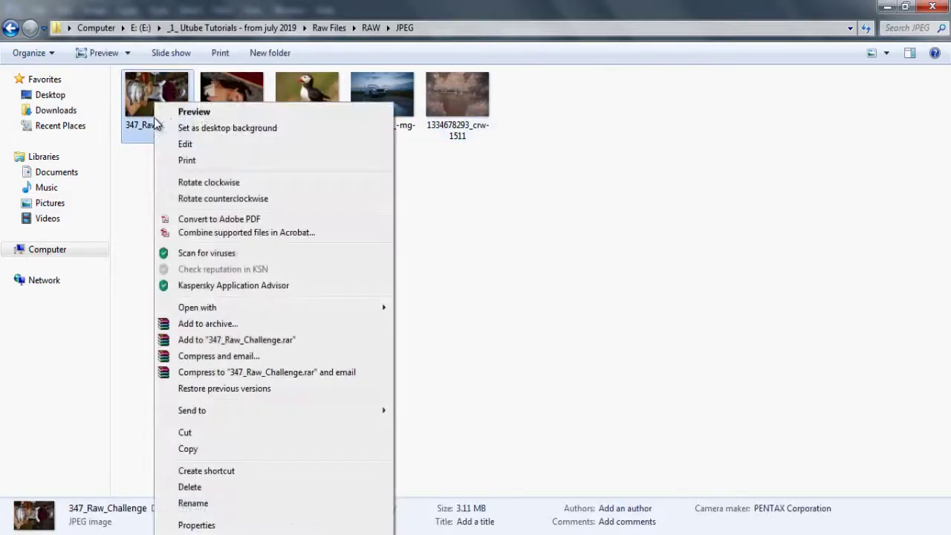
left_click(215, 111)
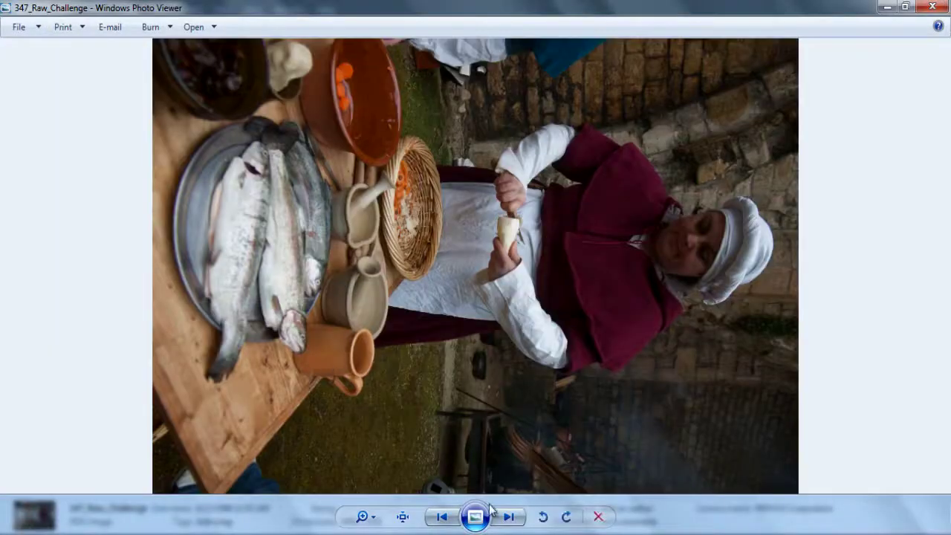
left_click(509, 519)
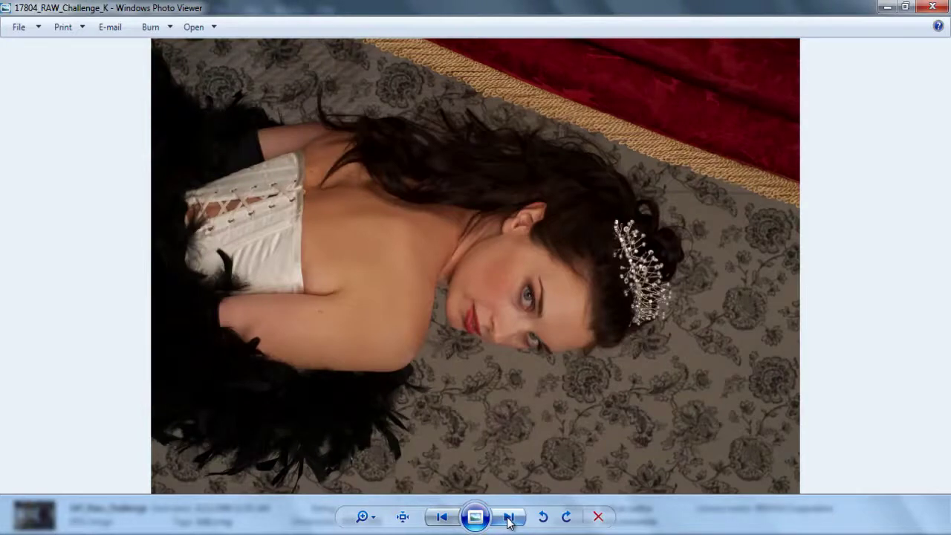
left_click(509, 519)
left_click(509, 518)
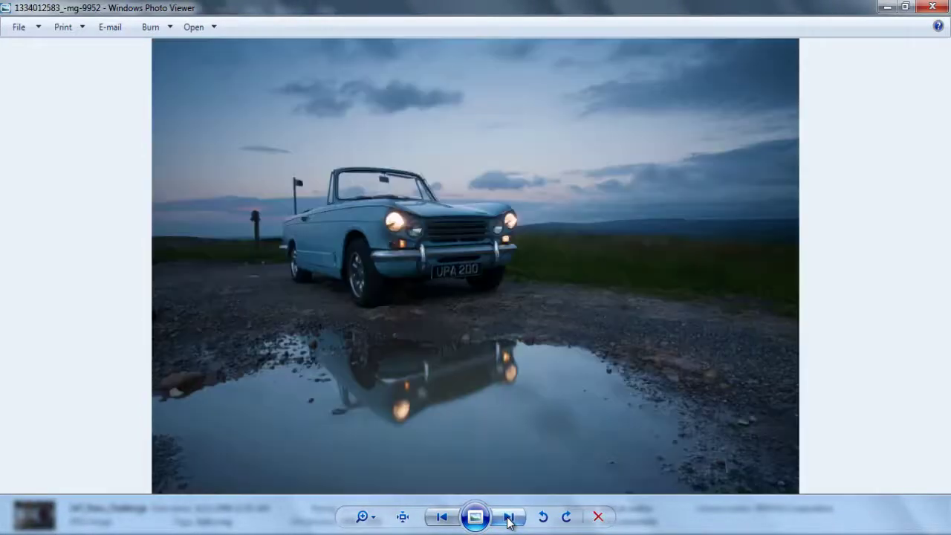